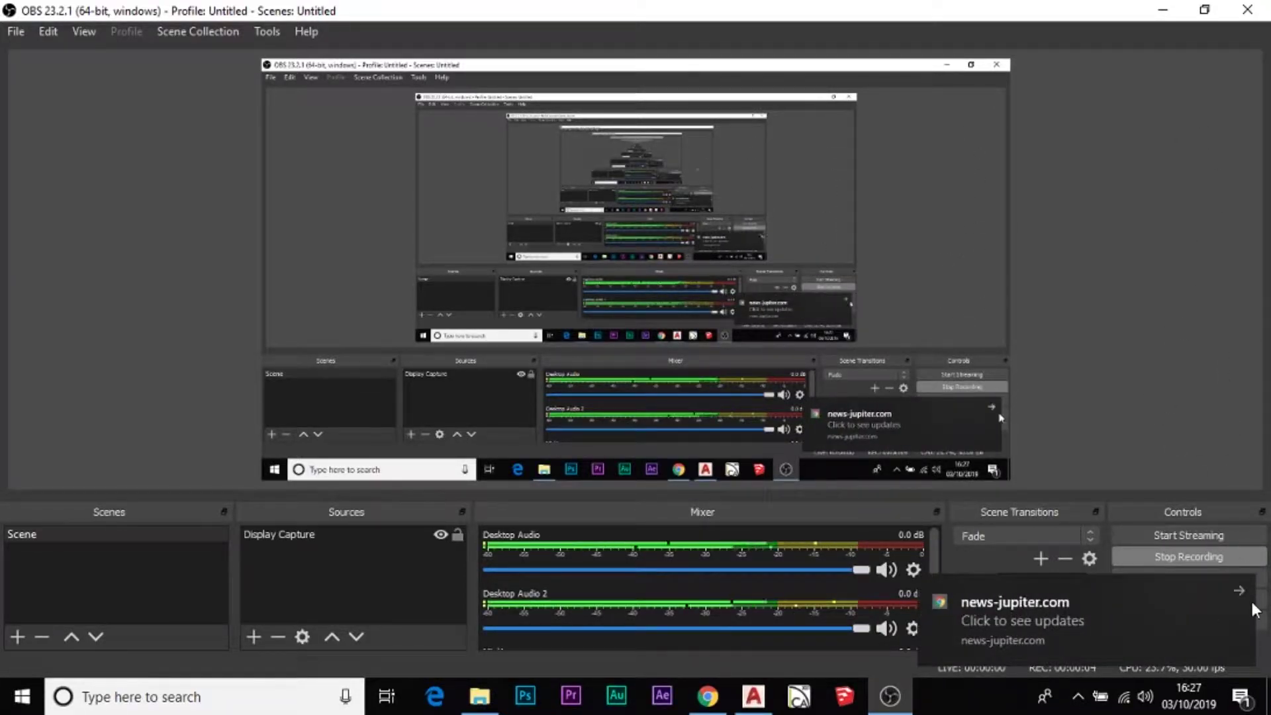
- Dismiss the OBS news notification and minimize OBS to reveal the Videos folder
click(1242, 591)
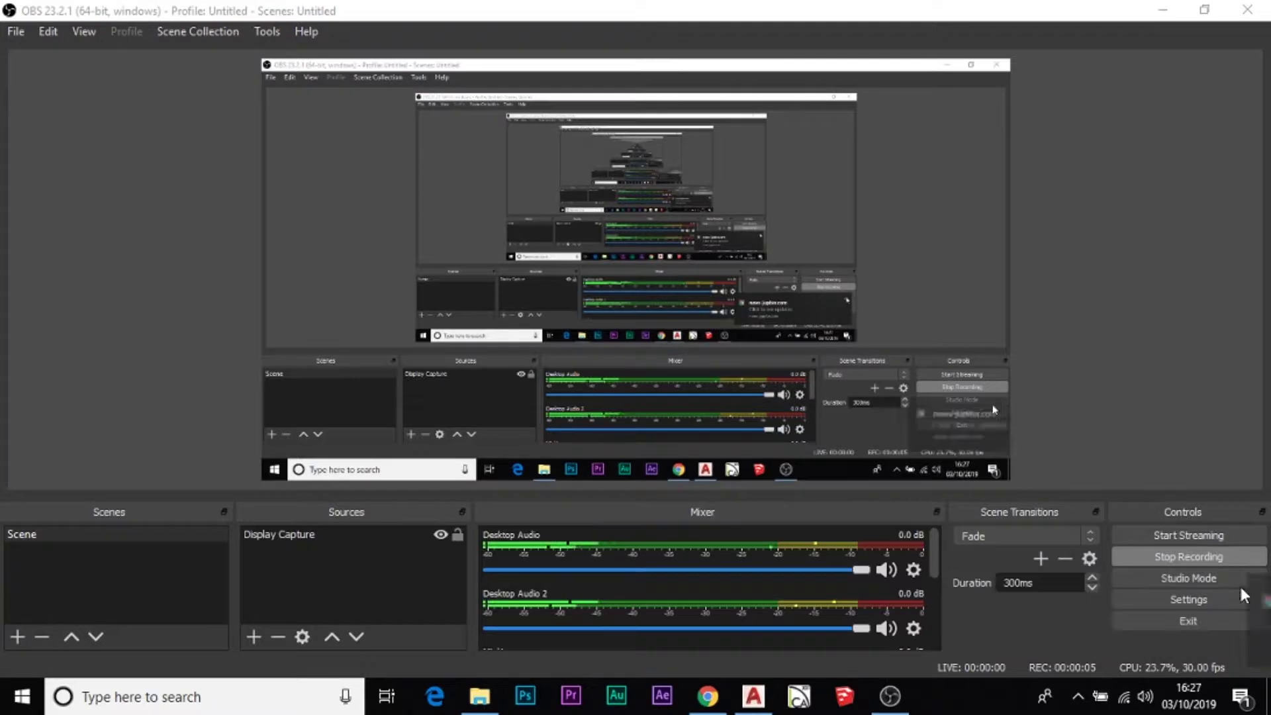
click(1158, 15)
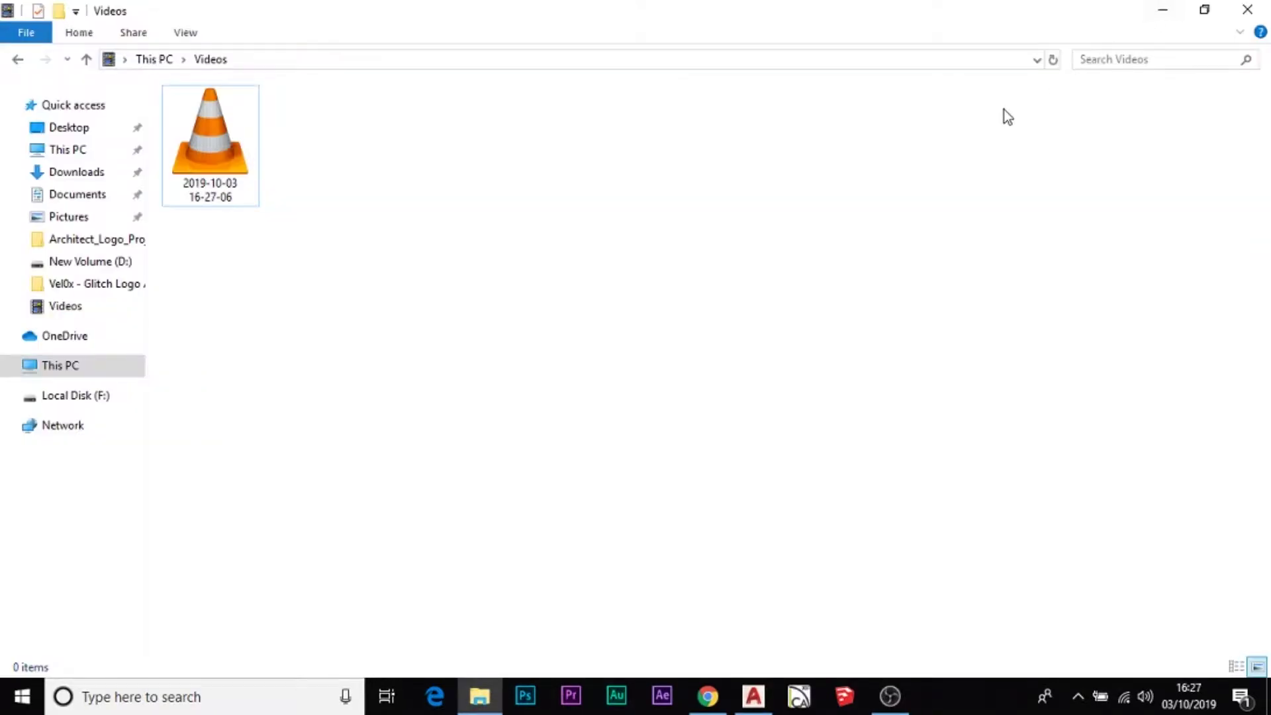
- Minimize the File Explorer Videos window to show the Windows desktop
click(1169, 9)
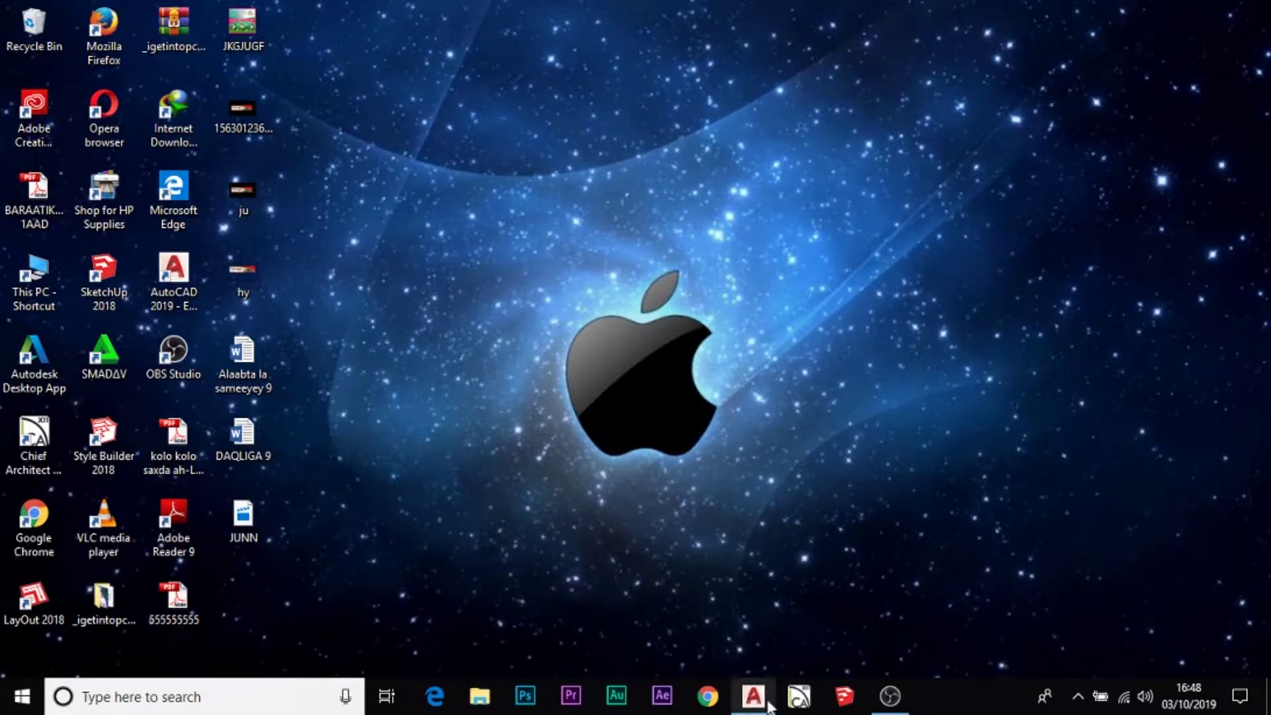
- Bring up the BARAATIKAALKA 1AAD floor plan in AutoCAD, select the dining table and zoom around
click(753, 706)
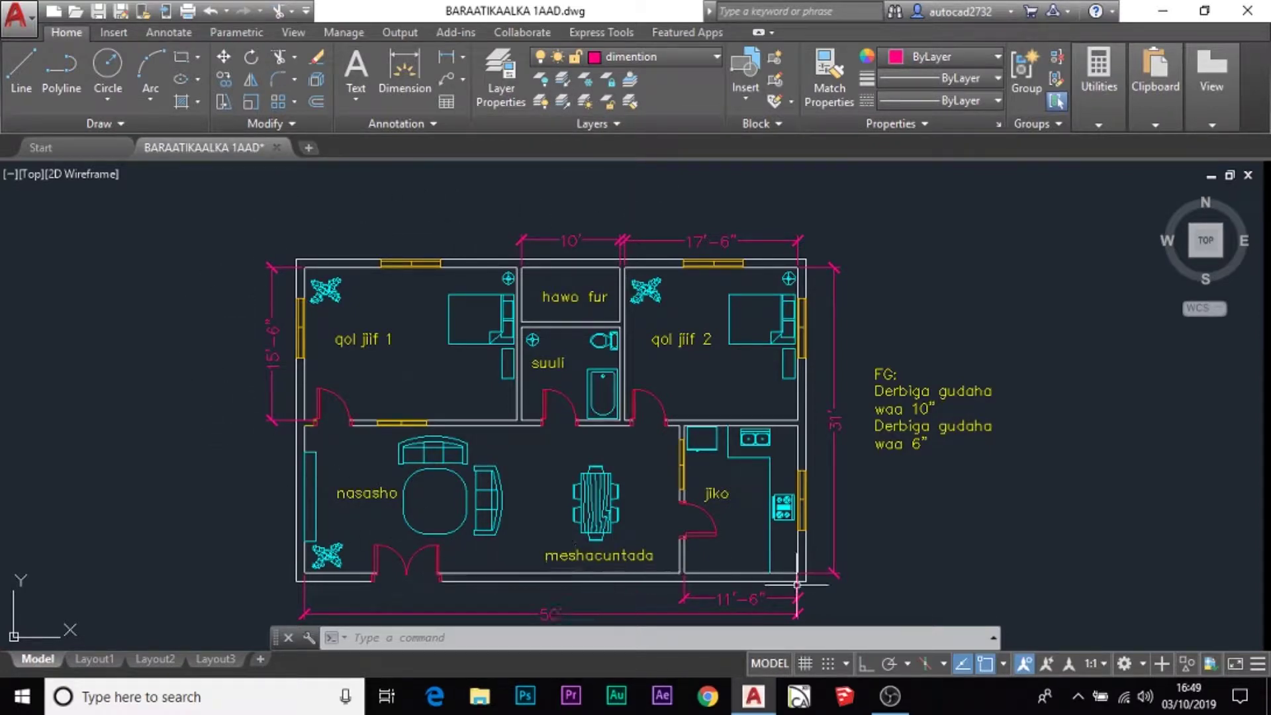
click(596, 503)
scroll(1006, 430, down, 3)
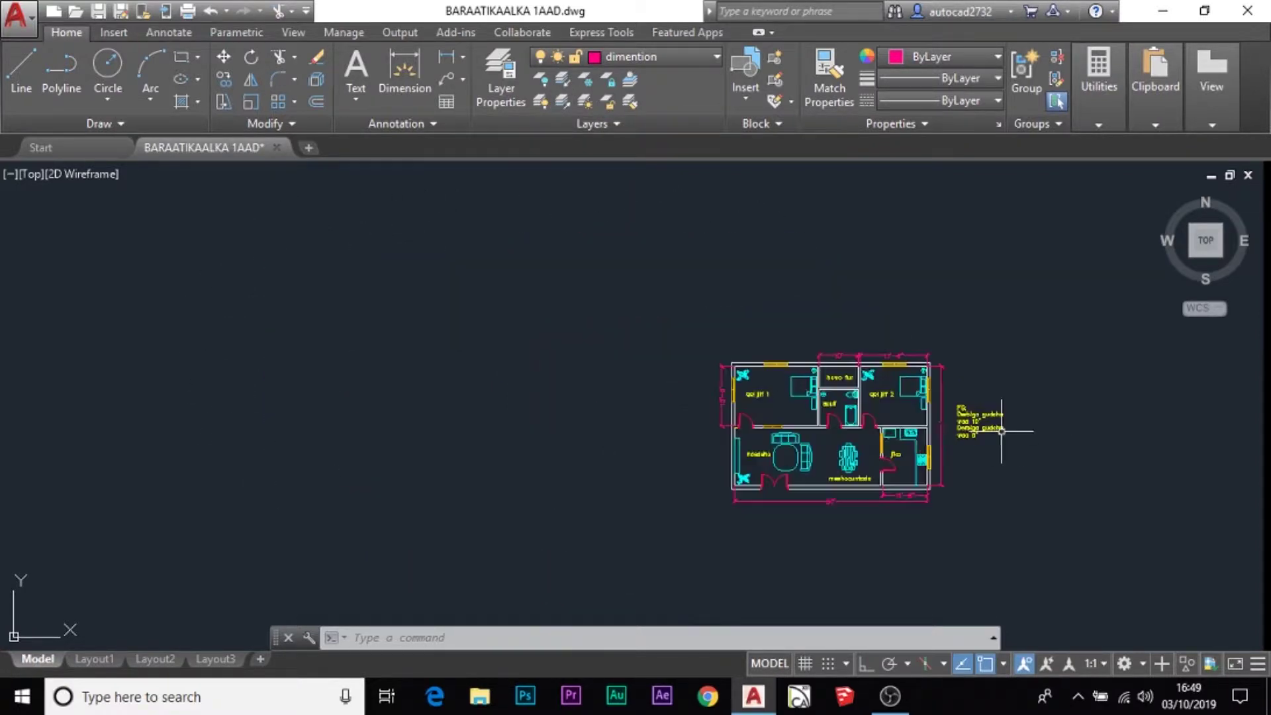
scroll(894, 438, up, 2)
scroll(880, 437, up, 1)
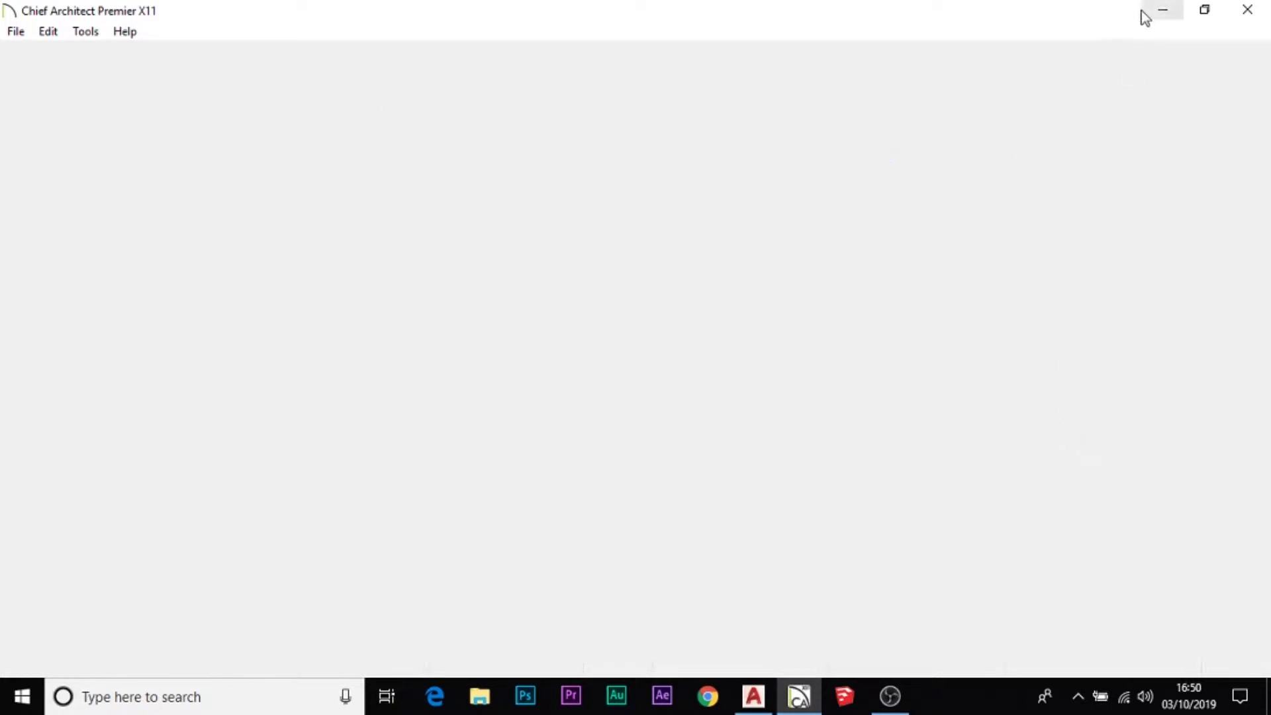
- Start a blank New Plan from Chief Architect's Welcome dialog after briefly minimizing it
click(1163, 10)
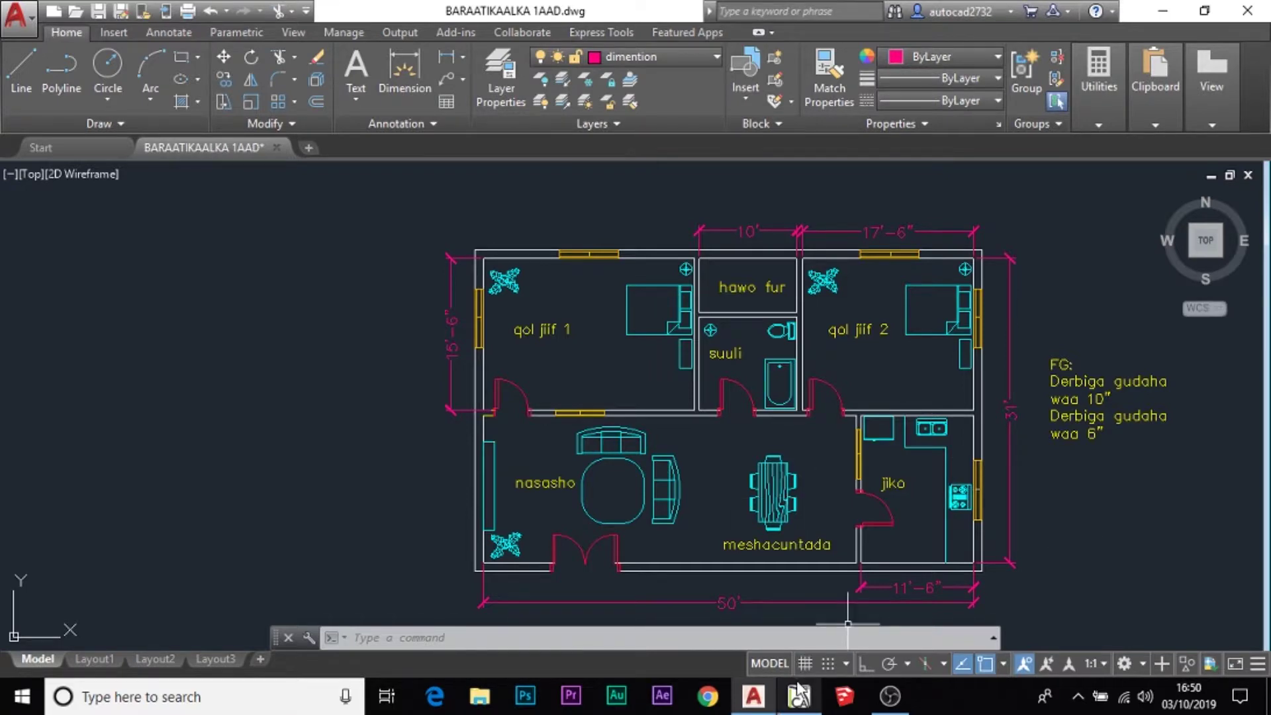
mouse_move(800, 696)
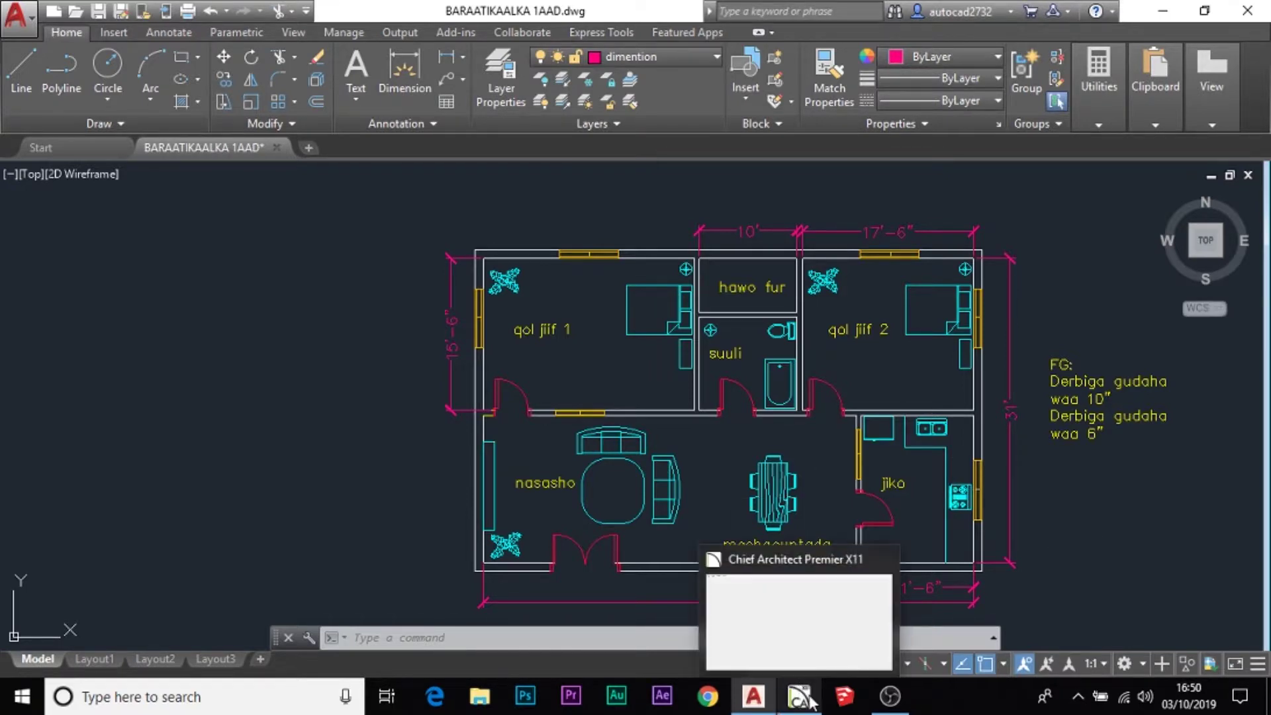
click(784, 610)
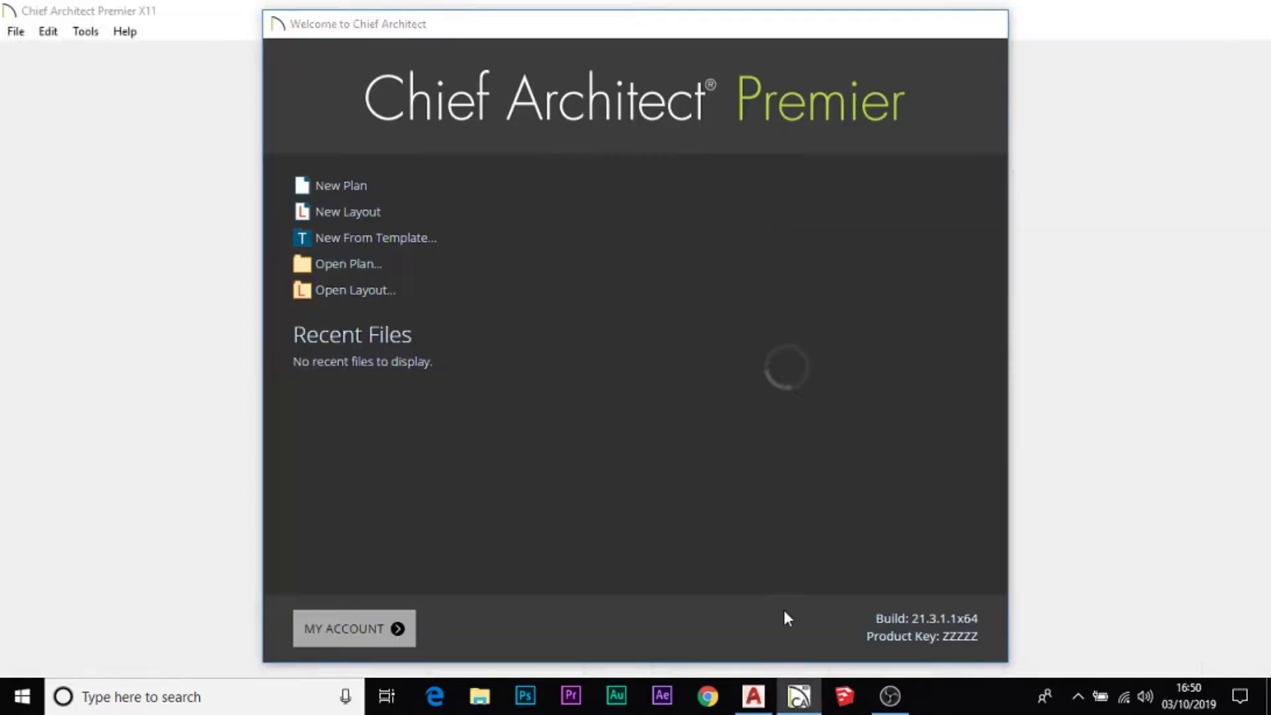
click(360, 188)
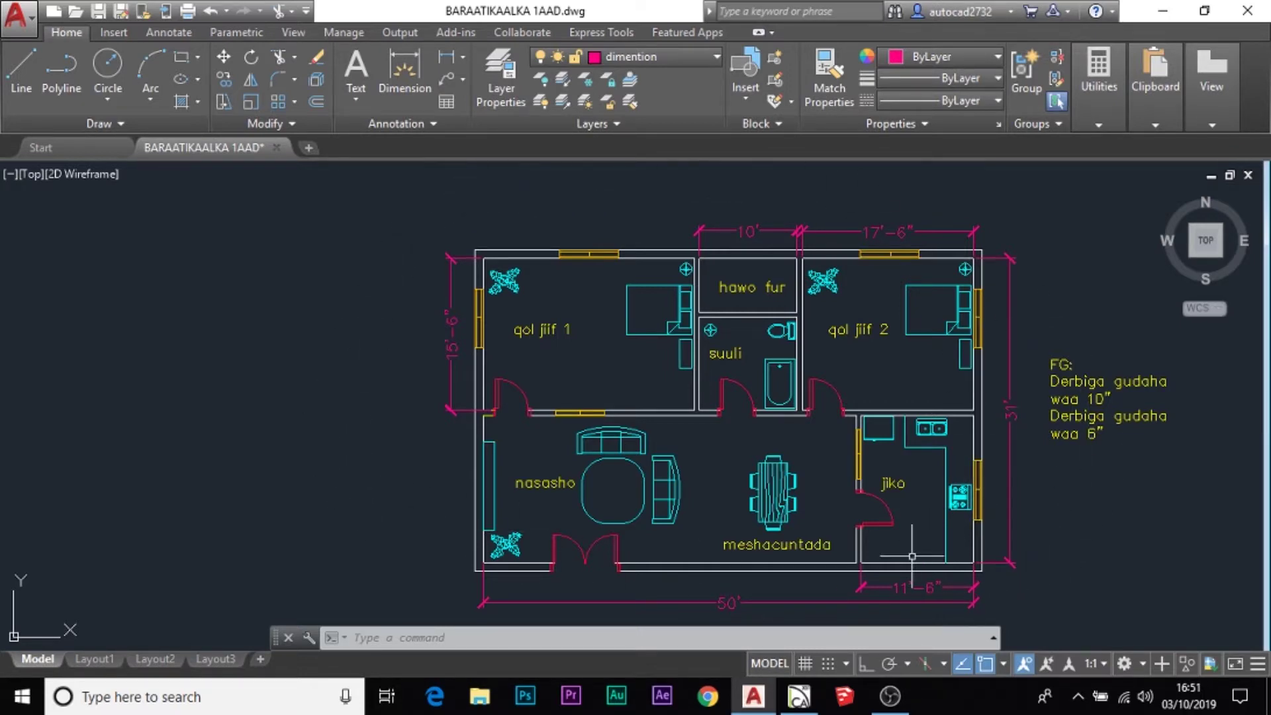
- Decline the catalog download and open Untitled 4.plan from Local Disk (F:)
click(796, 700)
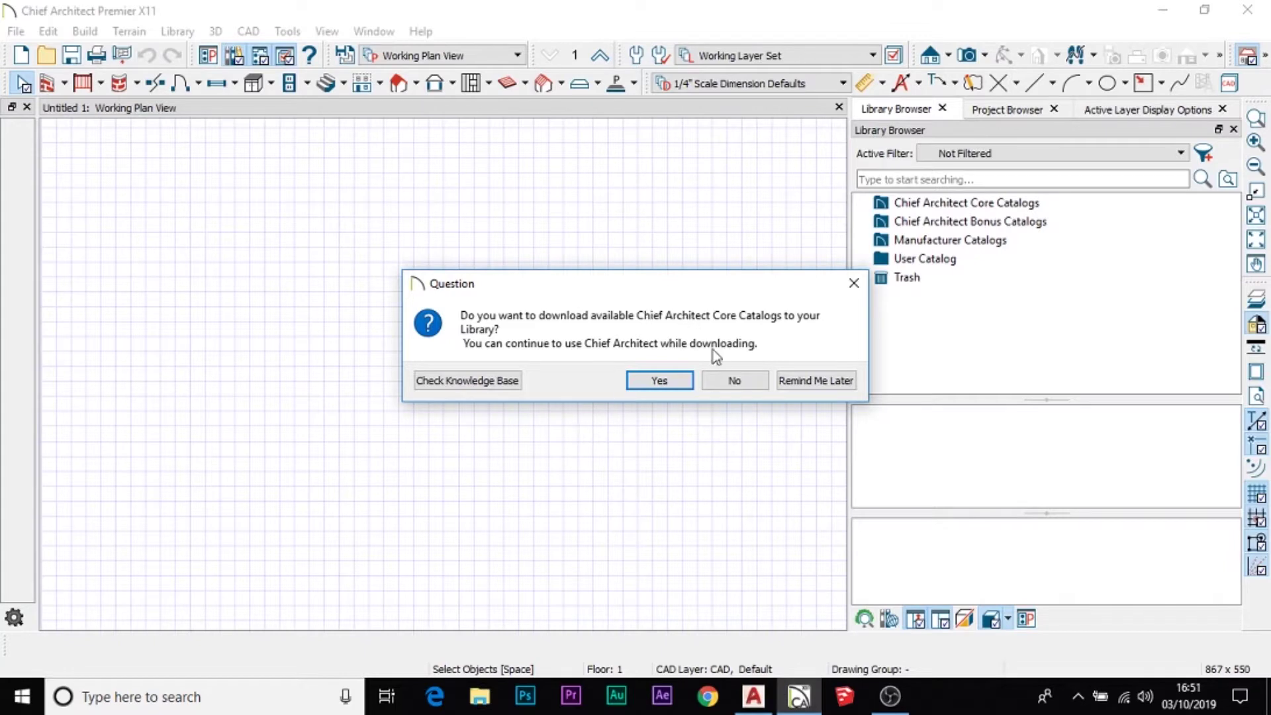
click(732, 383)
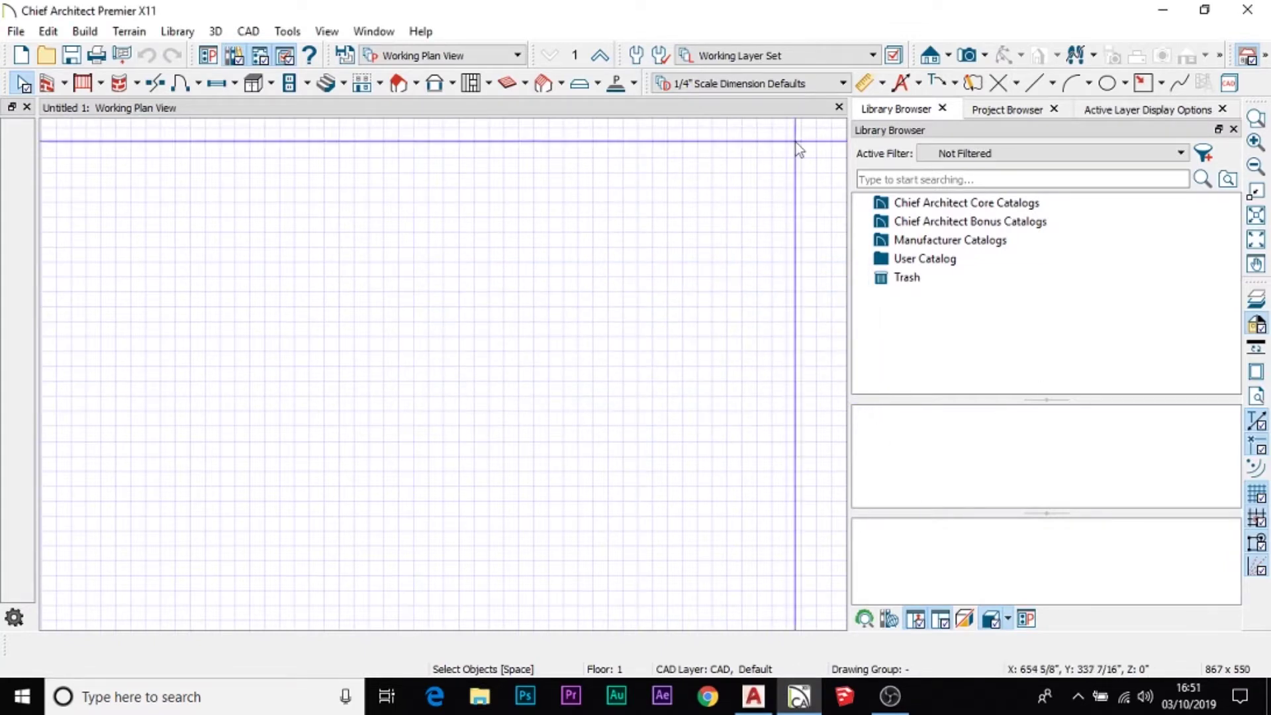
click(16, 31)
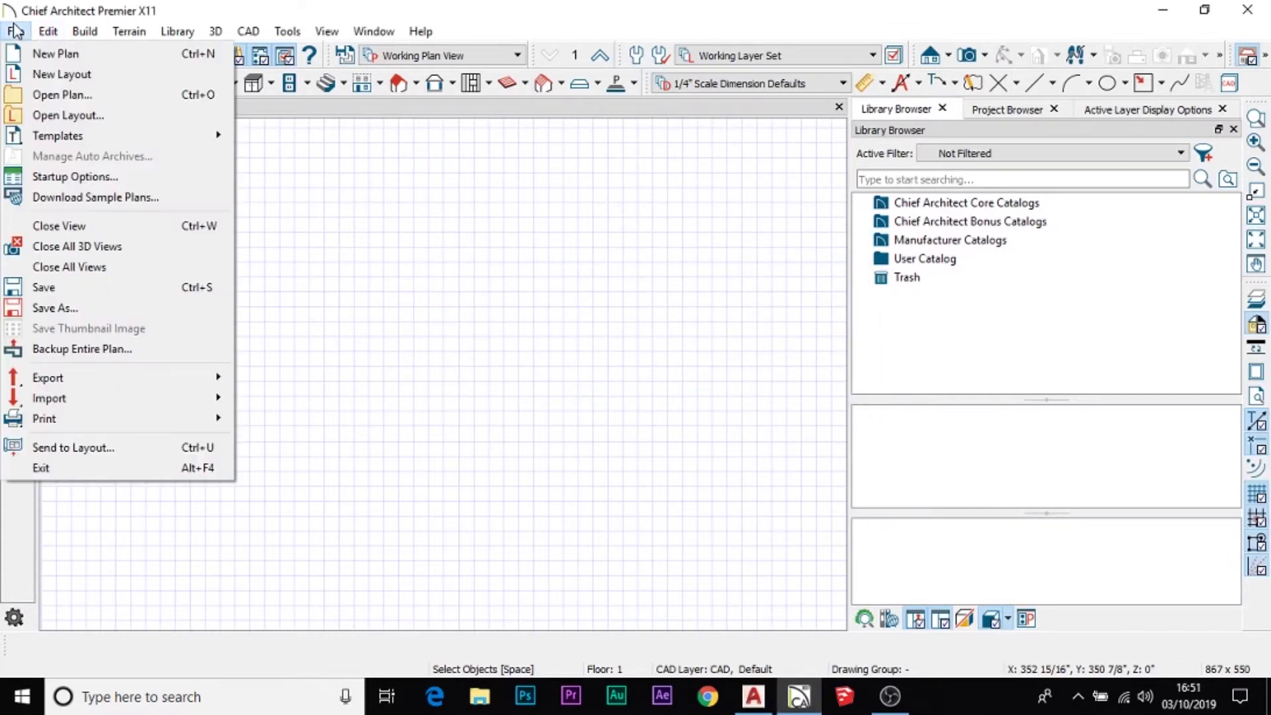
click(36, 99)
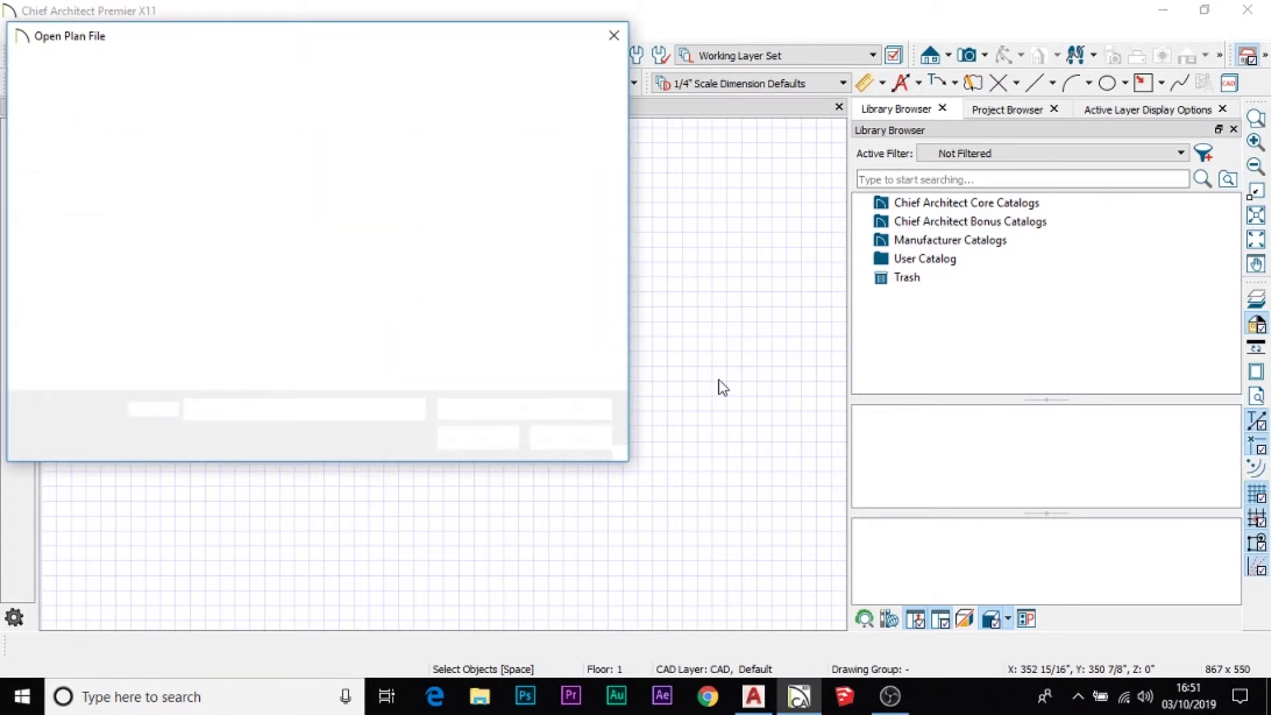
click(90, 361)
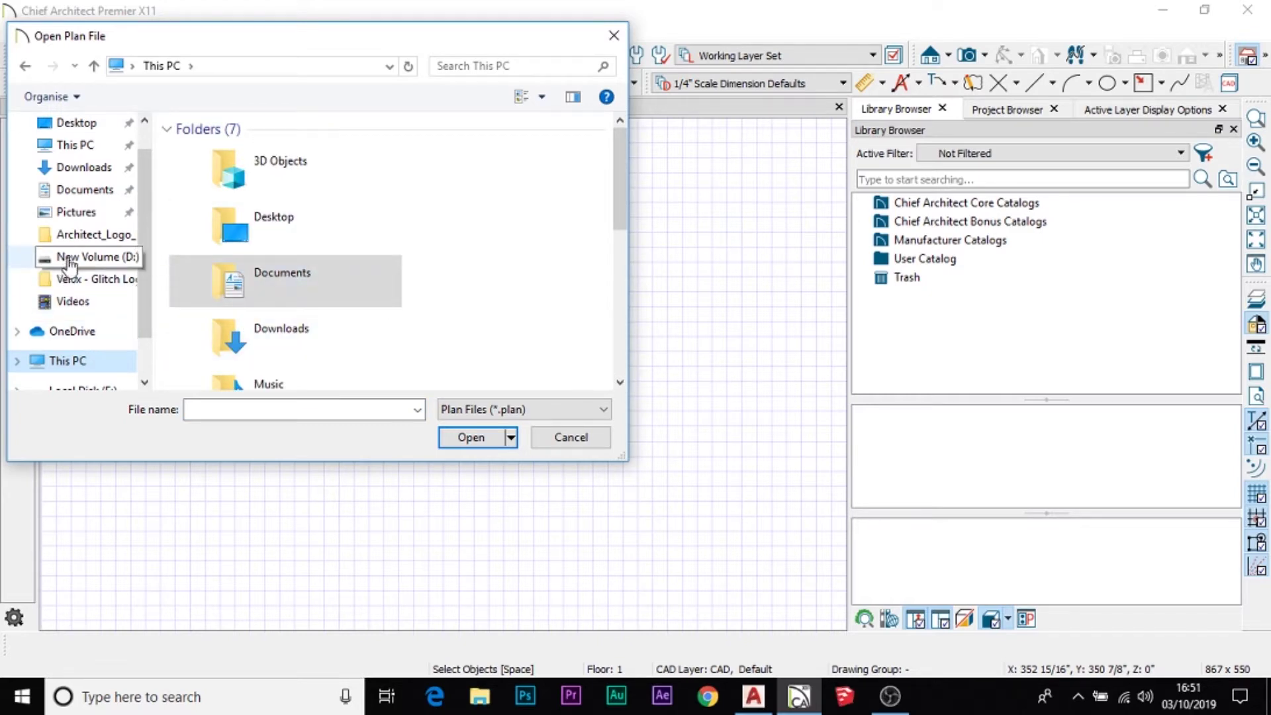
scroll(74, 260, down, 1)
click(81, 344)
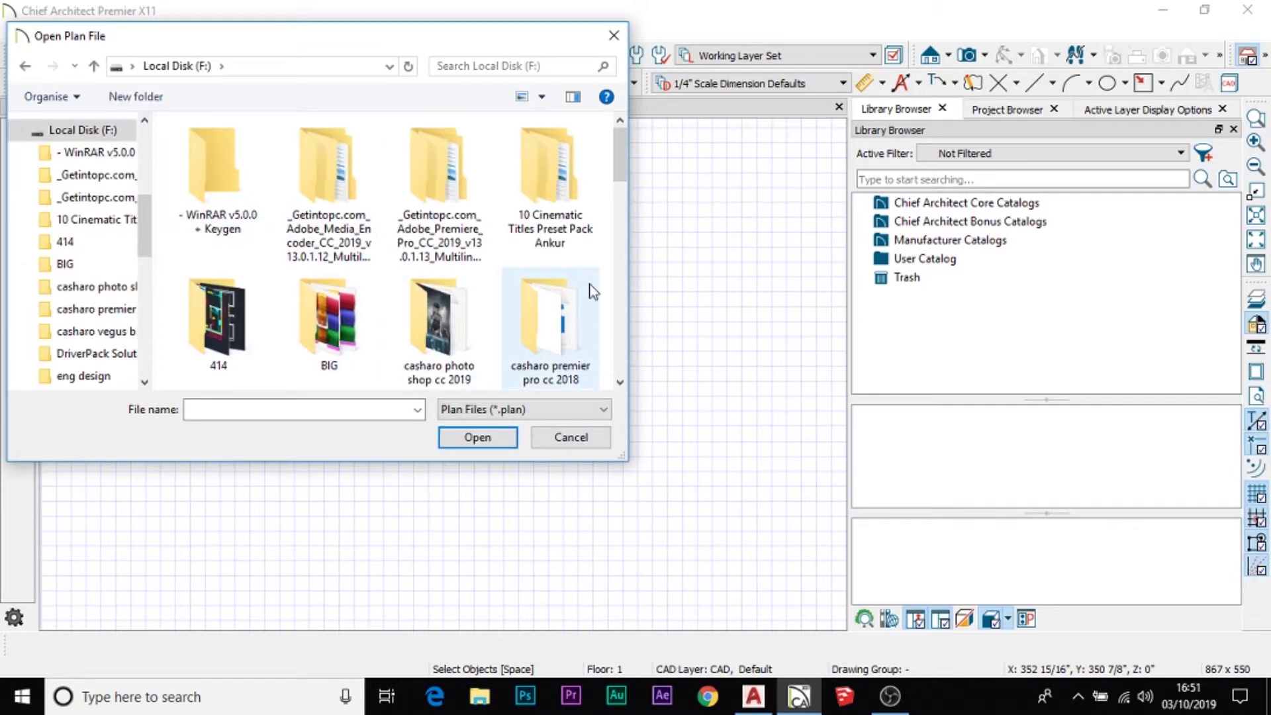
scroll(523, 305, down, 5)
scroll(532, 336, down, 5)
double_click(257, 329)
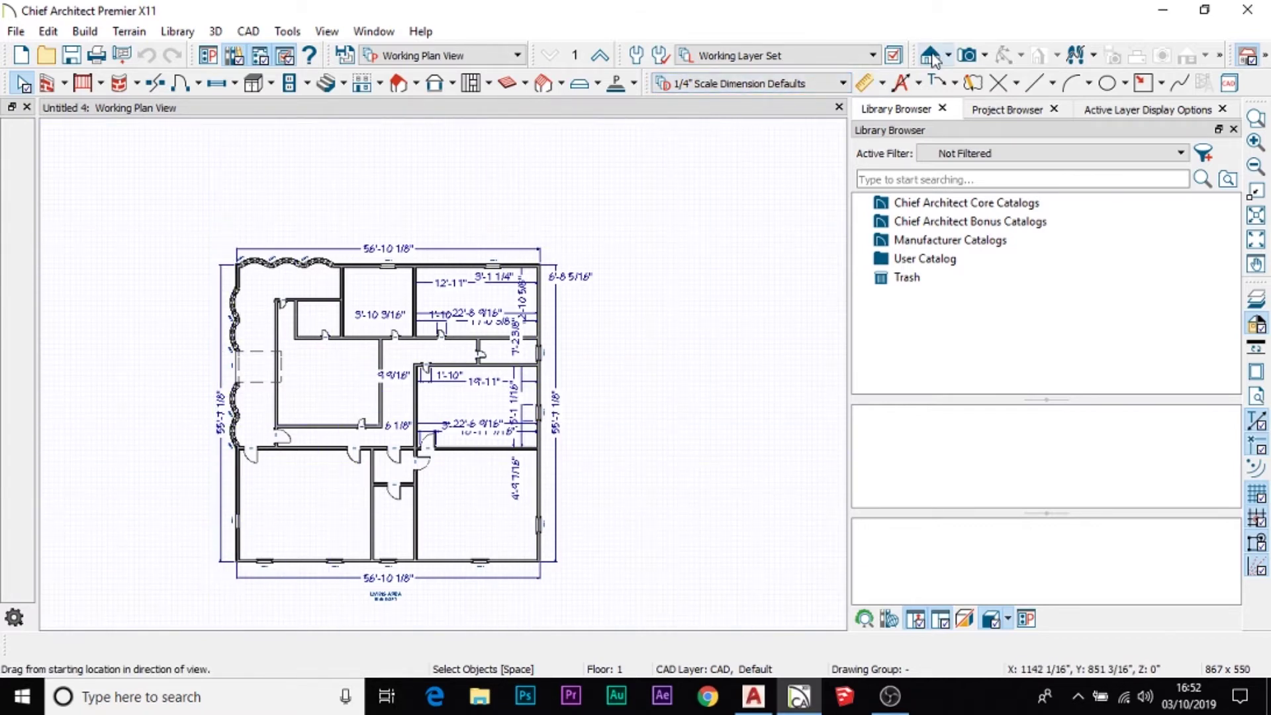
- Place a Full Camera in the plan view aimed at the exterior walls
click(971, 58)
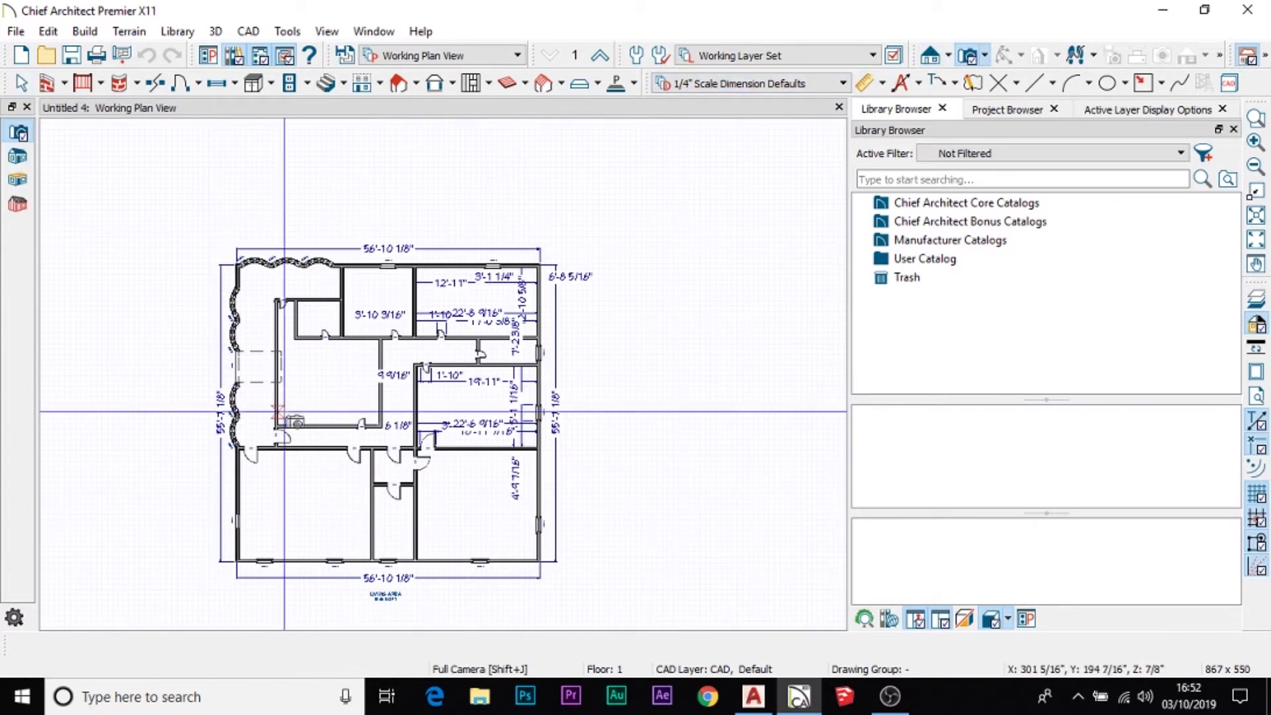
mouse_move(70, 573)
mouse_down()
mouse_move(239, 473)
mouse_move(191, 476)
mouse_up()
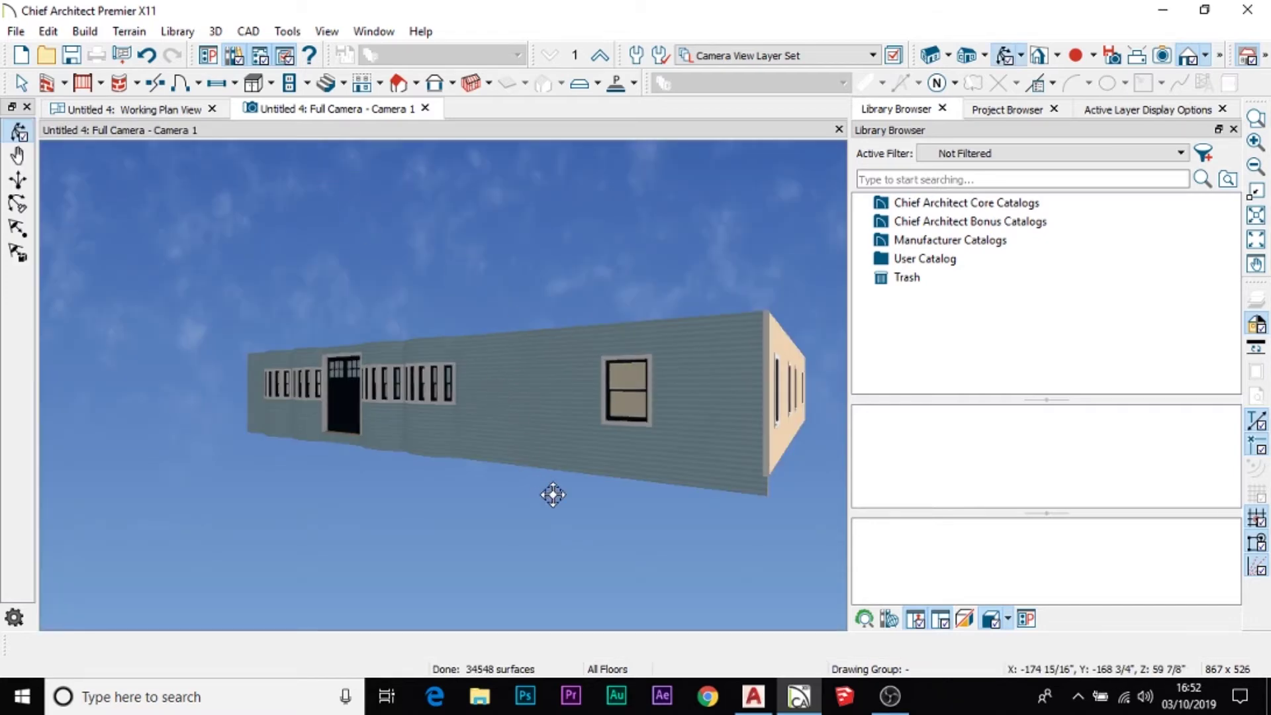
- Orbit the Full Camera view around Untitled 4's exterior walls, windows and door
mouse_move(553, 495)
mouse_down()
mouse_move(667, 513)
mouse_move(442, 400)
mouse_move(380, 337)
mouse_move(495, 383)
mouse_move(522, 377)
mouse_move(511, 358)
mouse_move(468, 369)
mouse_move(560, 397)
mouse_move(605, 383)
mouse_move(383, 377)
mouse_move(340, 360)
mouse_move(649, 420)
mouse_move(656, 434)
mouse_move(545, 417)
mouse_move(618, 440)
mouse_move(658, 406)
mouse_move(424, 396)
mouse_move(558, 426)
mouse_move(513, 363)
mouse_move(527, 420)
mouse_move(393, 417)
mouse_move(224, 502)
mouse_move(210, 549)
mouse_move(199, 534)
mouse_move(304, 497)
mouse_move(295, 304)
mouse_move(226, 170)
mouse_up()
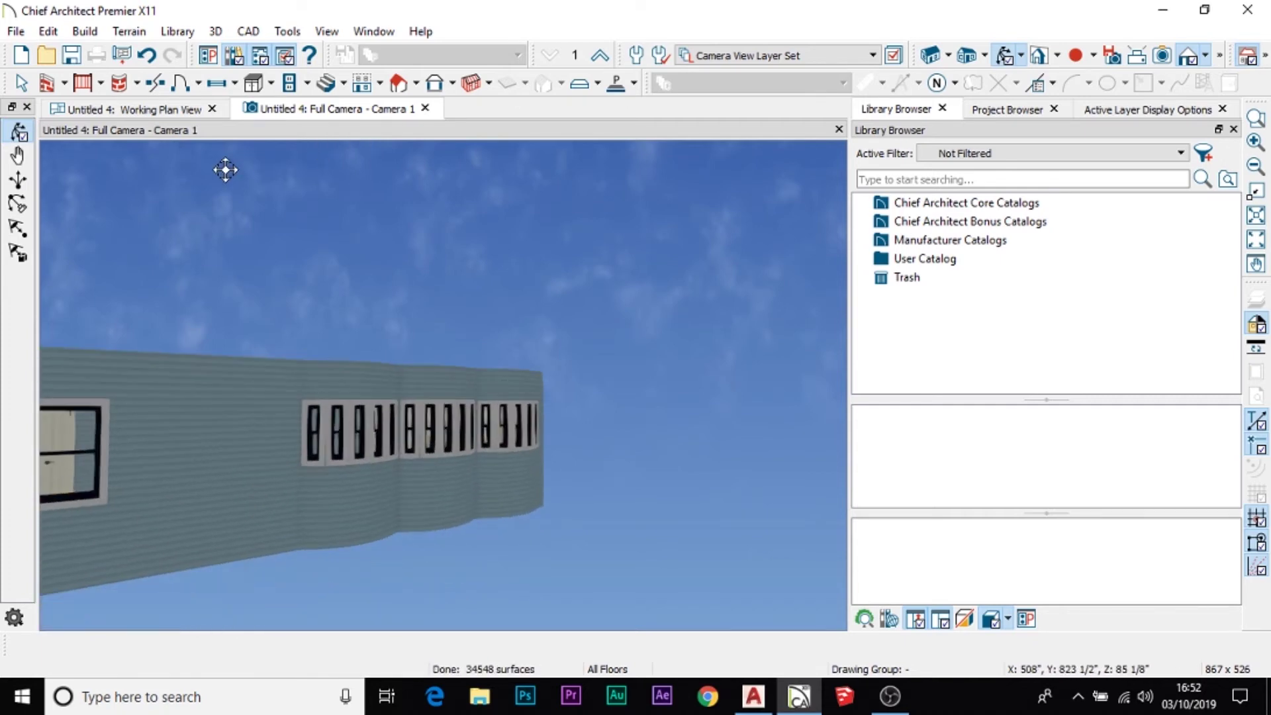